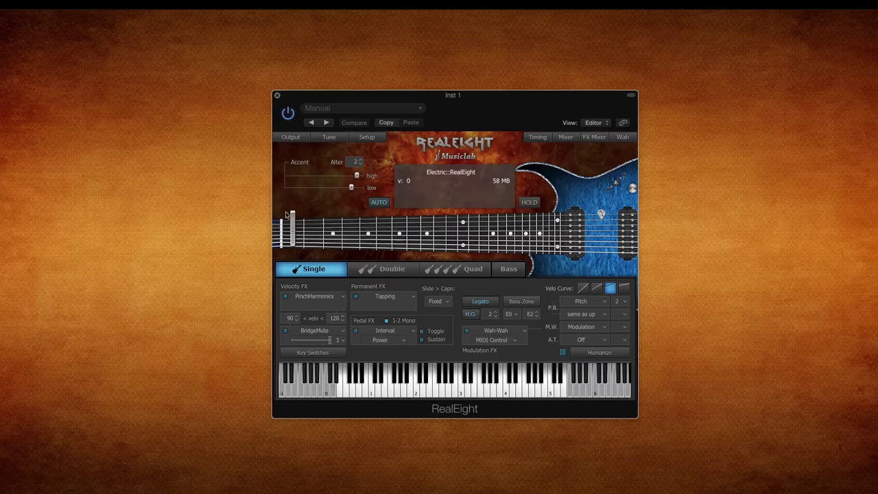
Bring Logic to the front and open AmpliTube 4 on Inst 1 with the Mesa Triple Rectifier
mouse_move(281, 491)
left_click(304, 478)
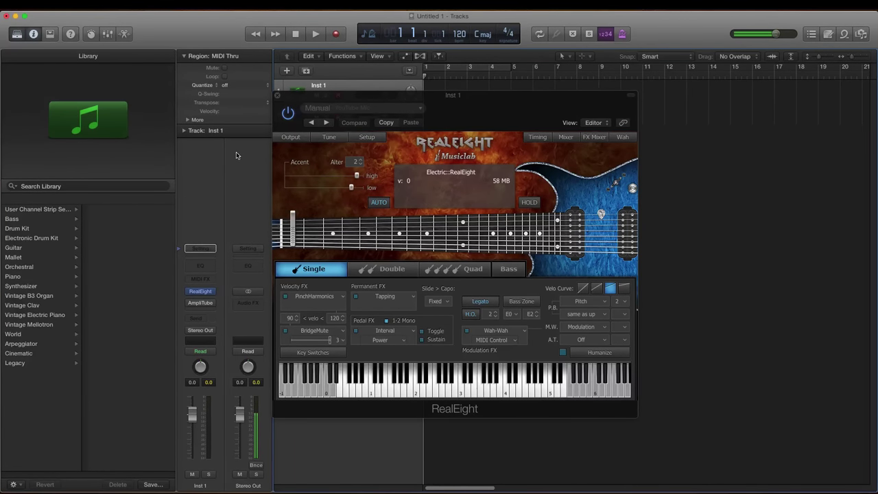
left_click(201, 306)
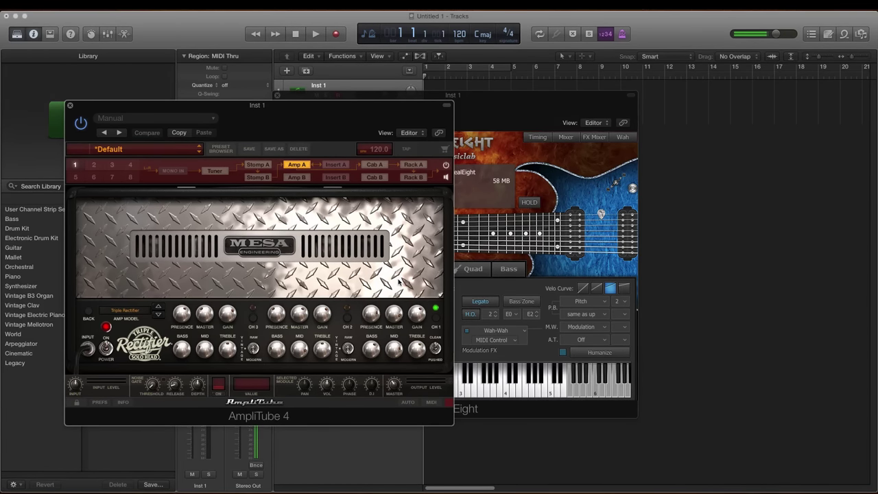
left_click(268, 167)
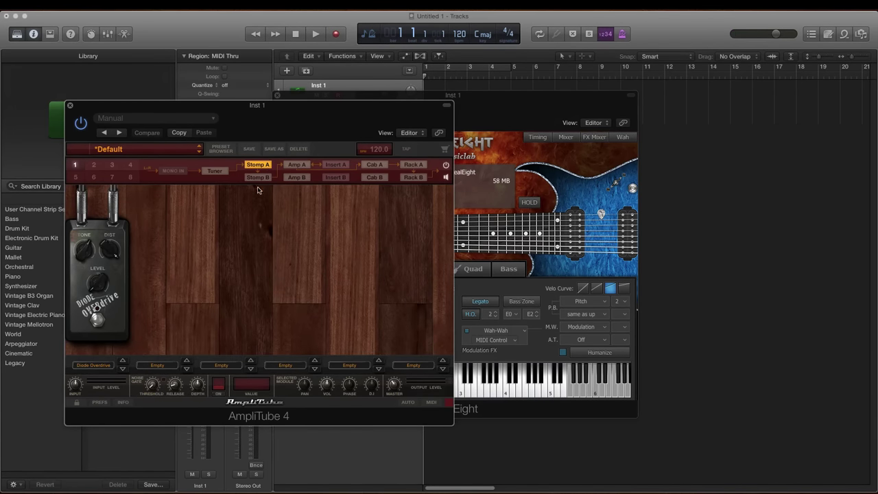
left_click(408, 168)
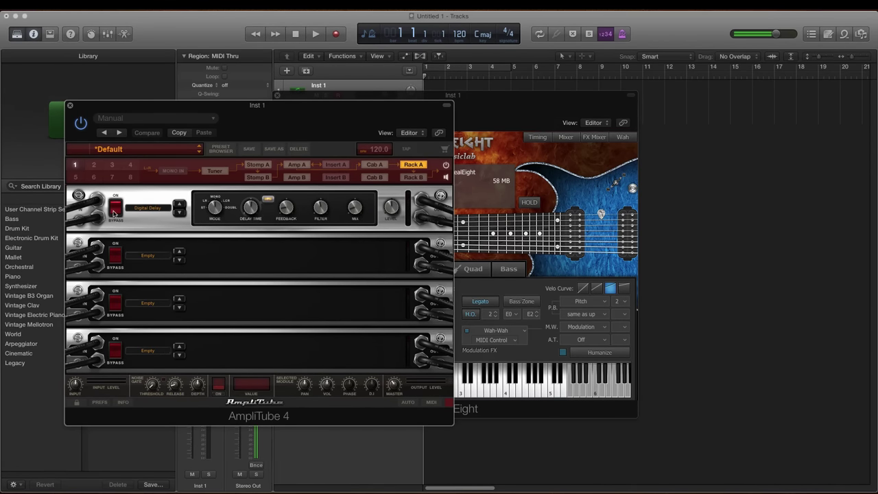
left_click(297, 166)
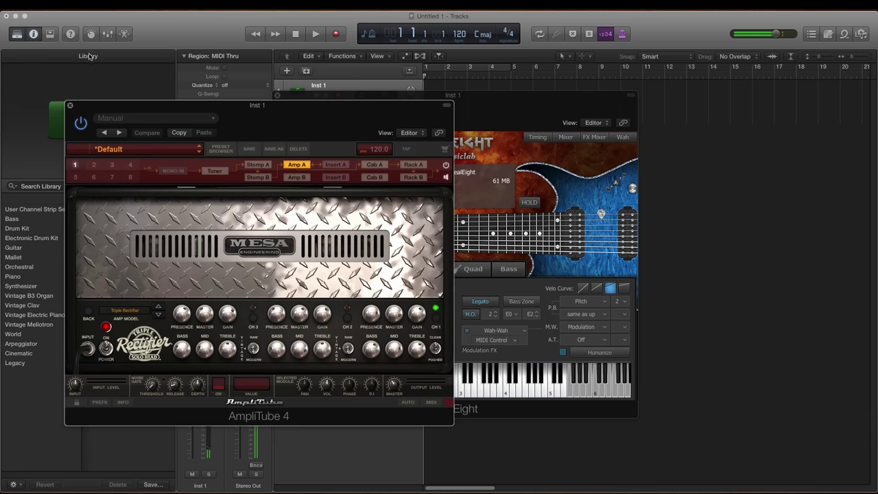
Close the AmpliTube 4 window to reveal RealEight's editor
left_click(69, 105)
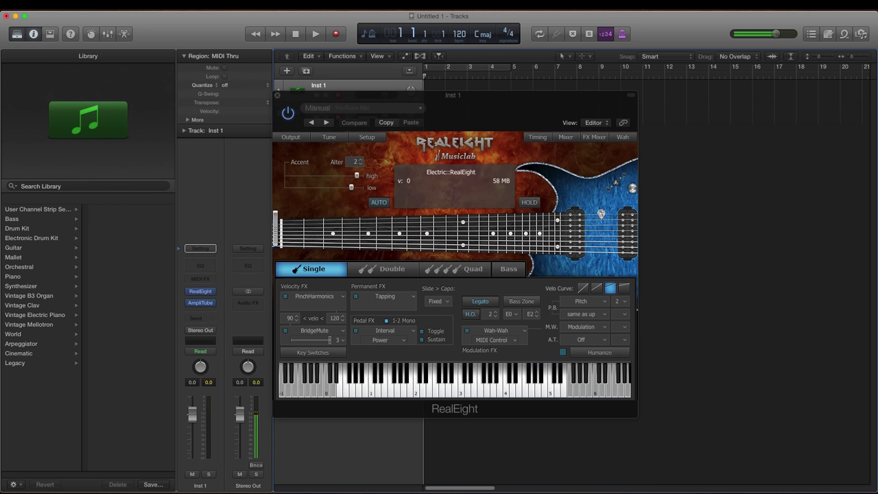
mouse_move(490, 320)
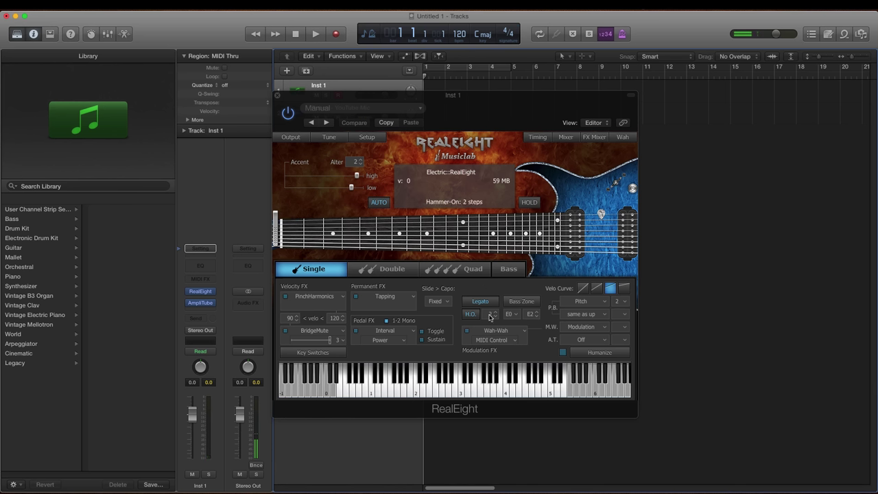
left_click(495, 312)
left_click(495, 312)
left_click(495, 312)
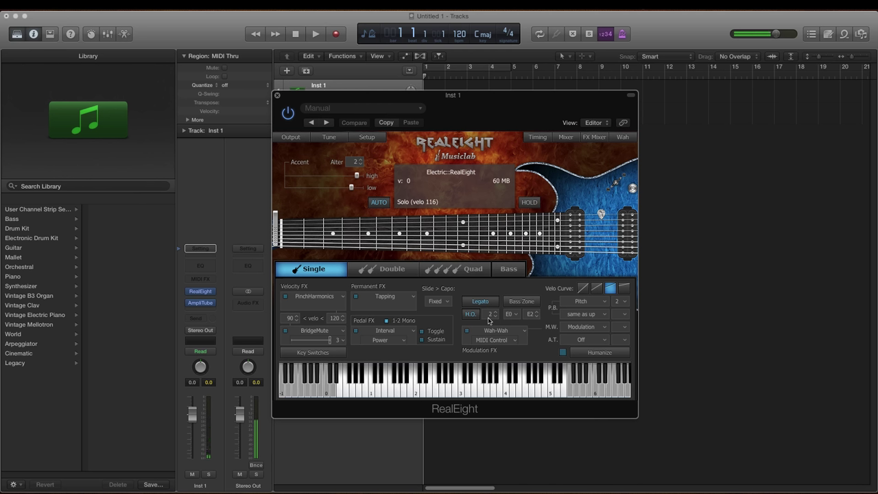
left_click(511, 269)
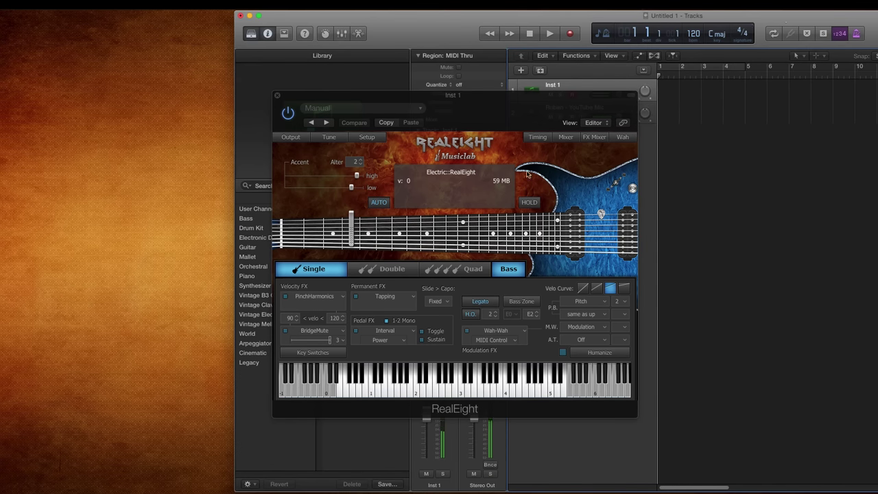
left_click_drag(280, 20, 49, 12)
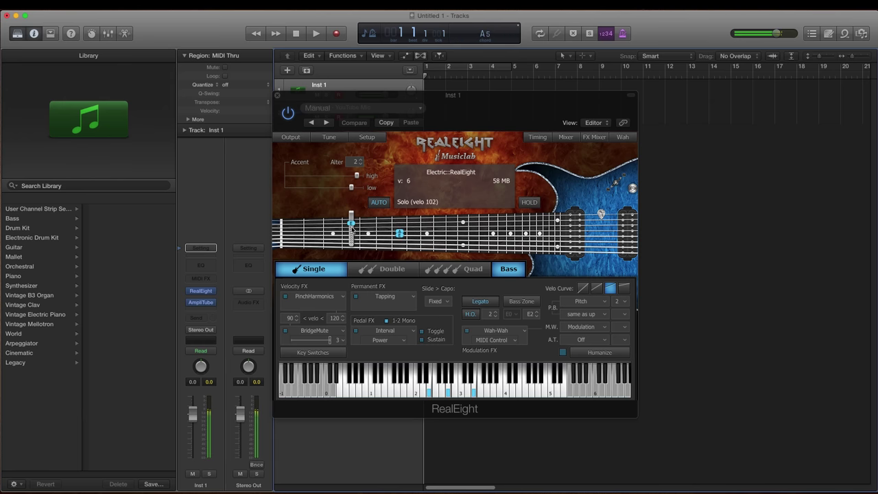
left_click(500, 269)
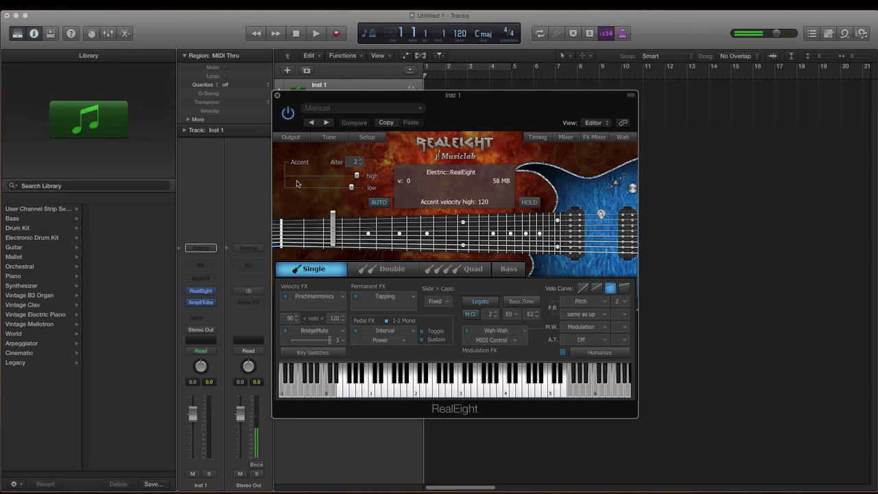
Reopen AmpliTube 4 on Inst 1 and set the Mesa Triple Rectifier to channel 3
left_click(200, 302)
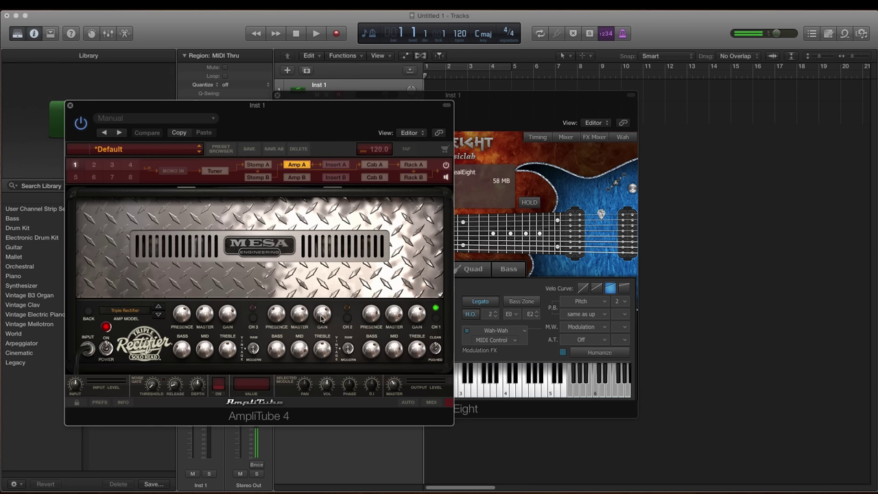
left_click(254, 321)
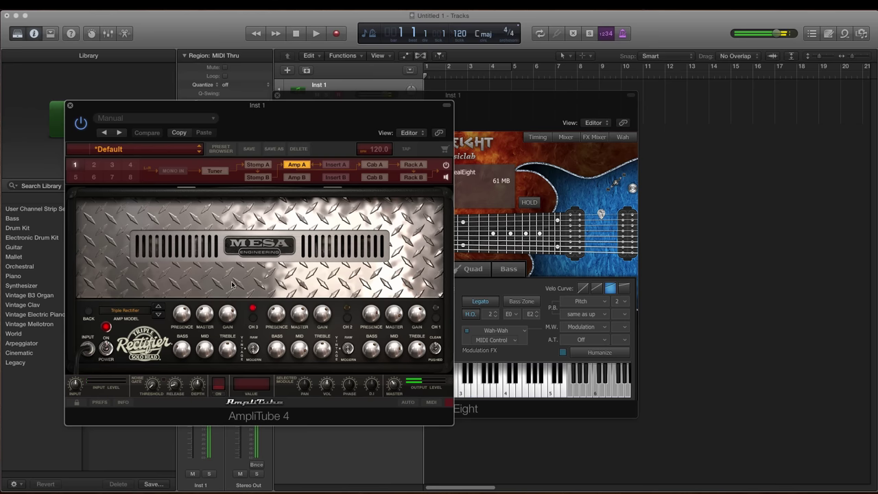
Display the Stomp A section and engage the Diode Overdrive pedal
left_click(247, 171)
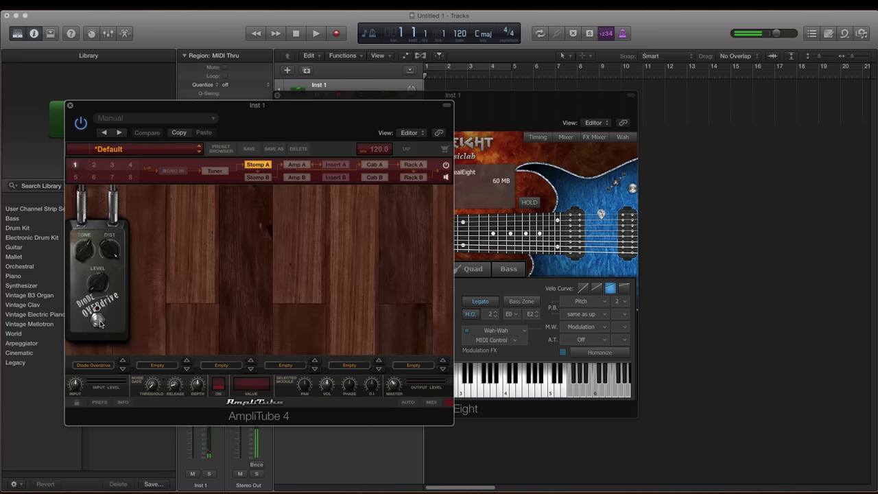
left_click(99, 322)
mouse_move(393, 391)
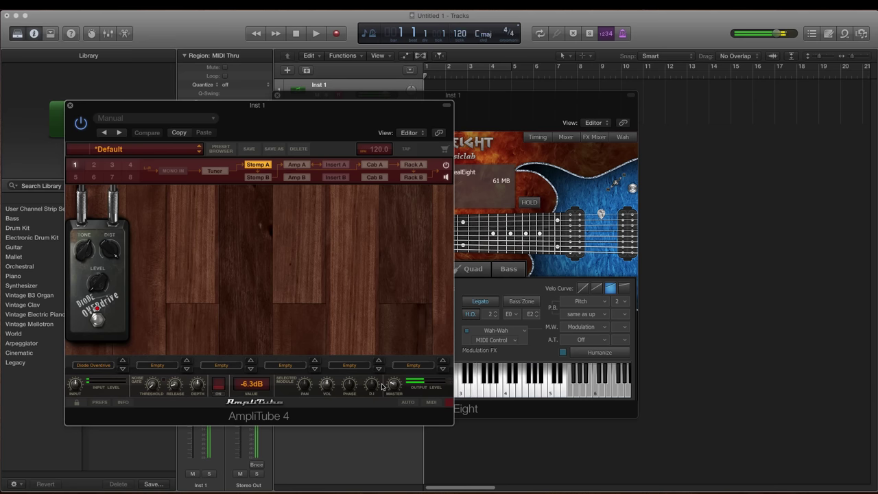
Show AmpliTube's rack with the Digital Delay, then raise the RealEight editor
left_click(412, 165)
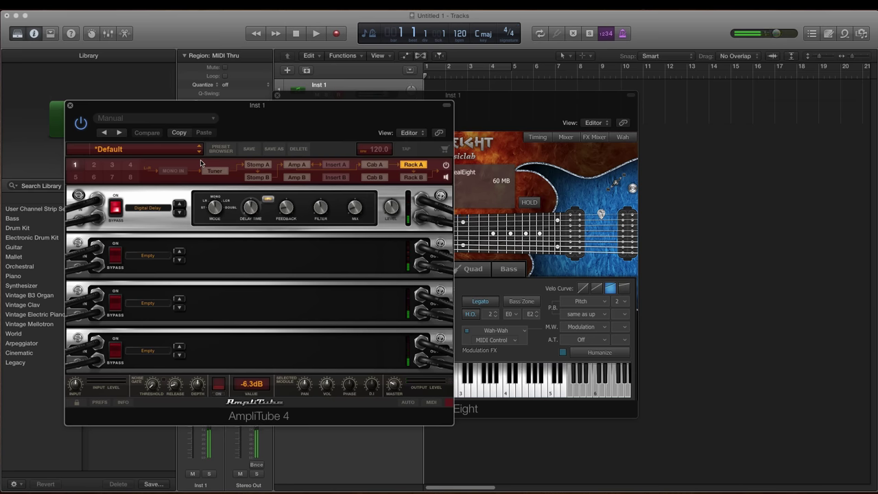
left_click(492, 290)
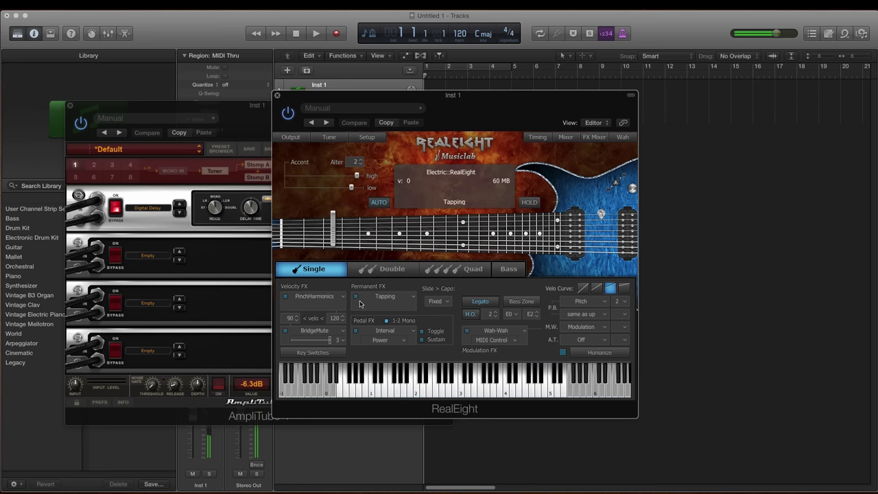
Audition Mute, BridgeMute and Scrapes as RealEight's permanent effect, settling on Trill
left_click(392, 297)
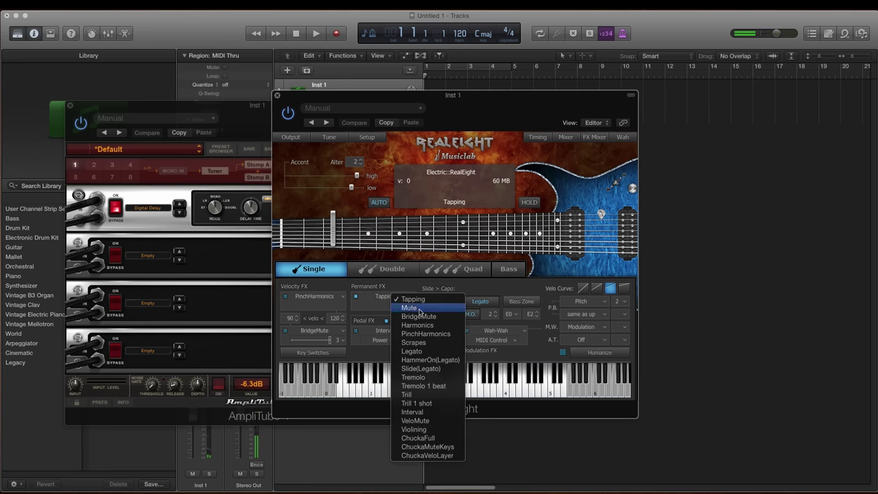
left_click(420, 308)
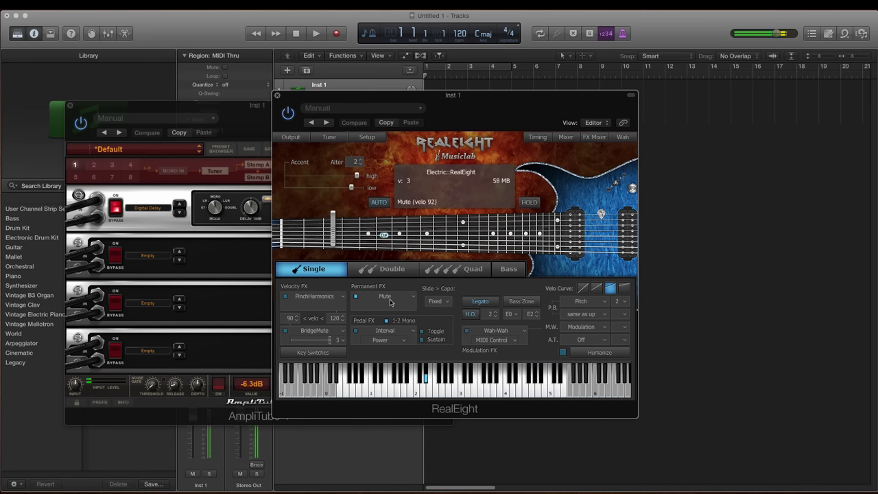
left_click(390, 300)
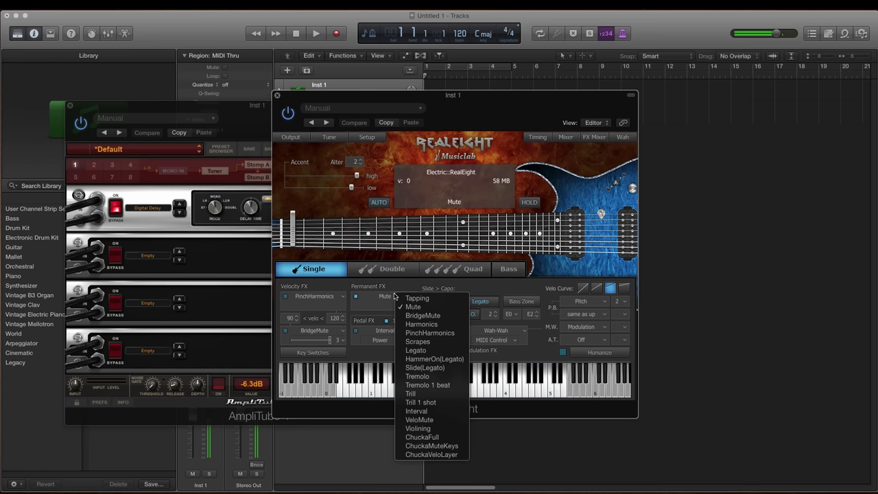
left_click(414, 315)
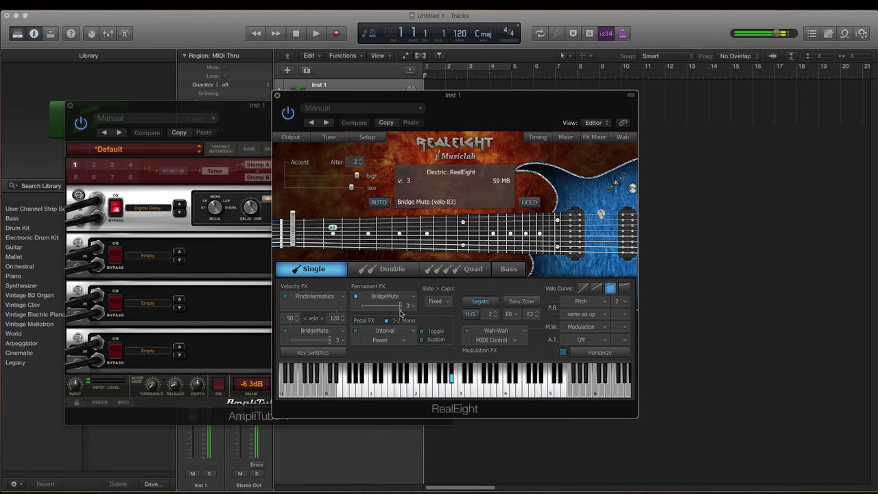
left_click(413, 295)
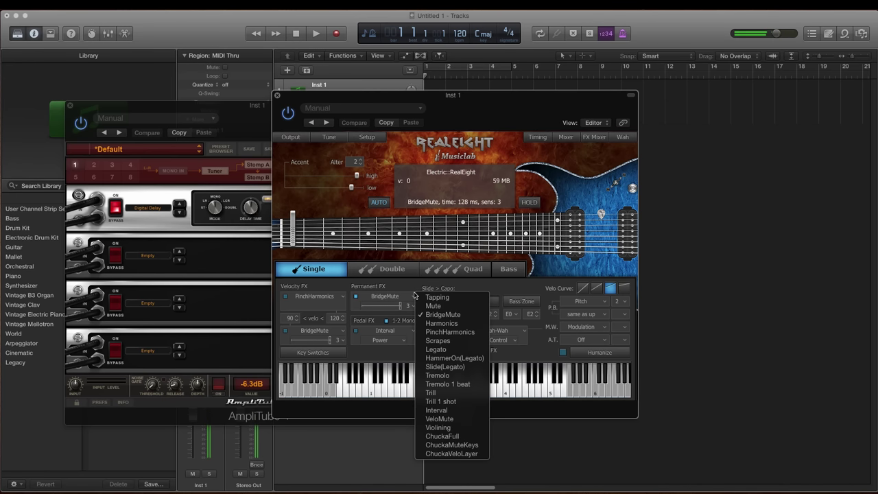
left_click(446, 343)
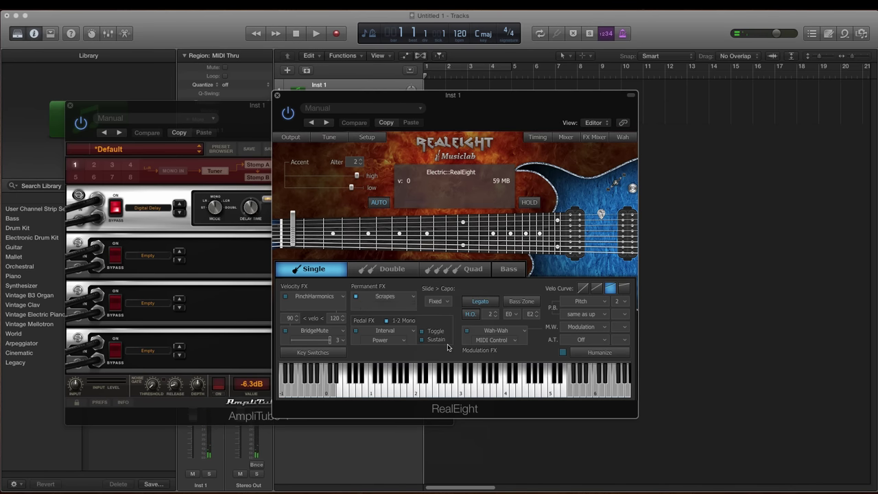
left_click(408, 296)
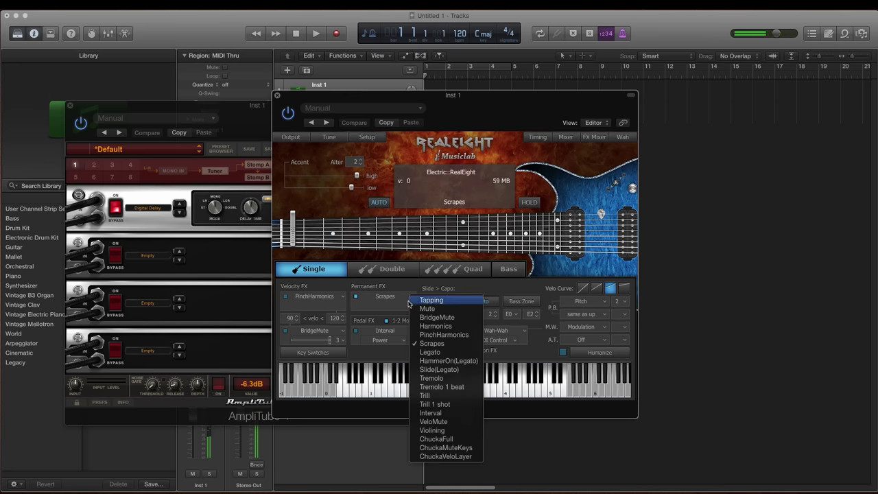
left_click(447, 395)
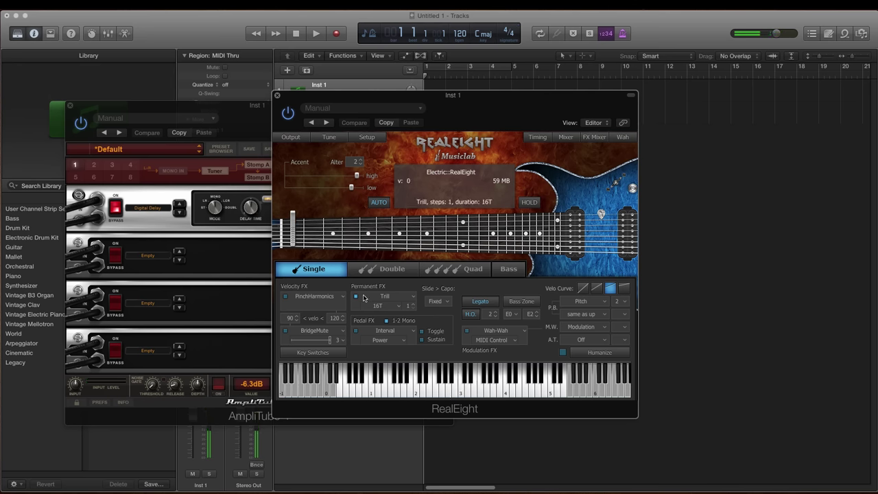
Choose Slide(Legato) in RealEight's Permanent FX list, then reopen the list
left_click(400, 297)
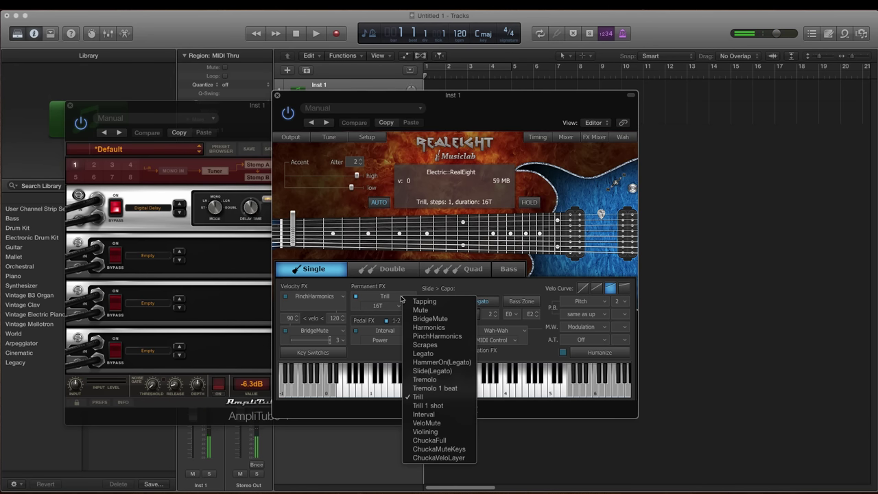
left_click(458, 376)
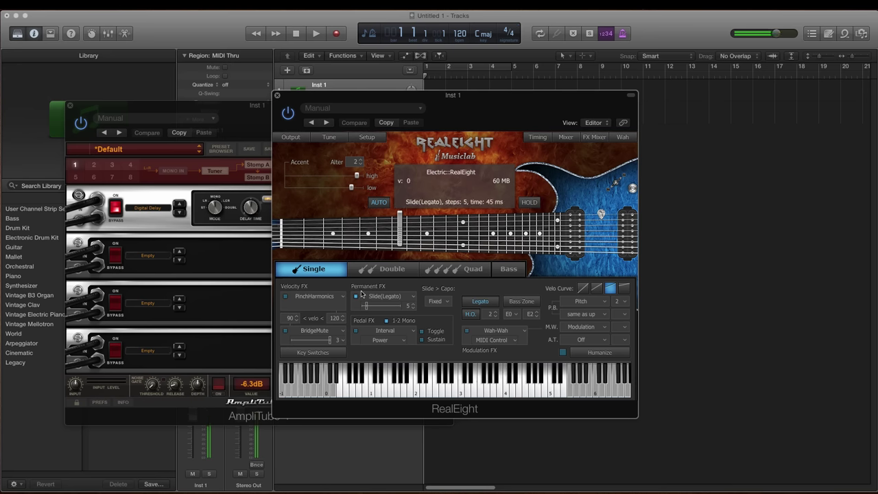
left_click(382, 296)
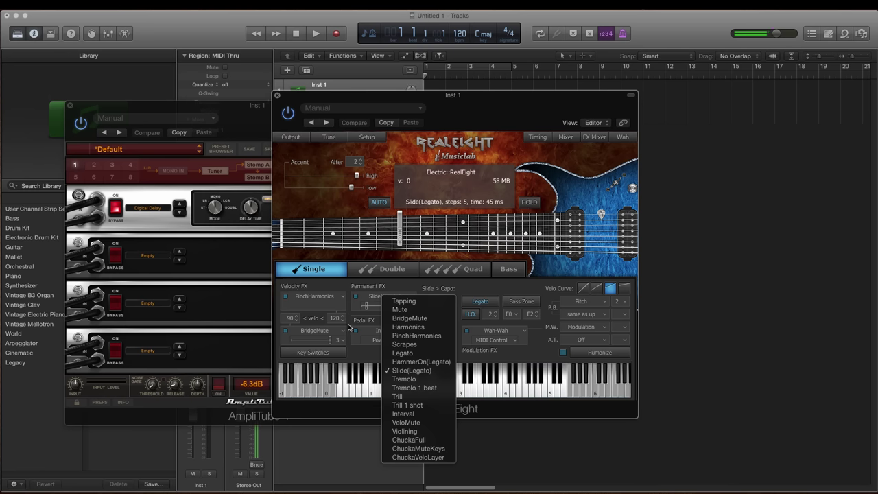
Dismiss the Permanent FX list keeping Slide(Legato) and switch RealEight to the Double tab
left_click(328, 286)
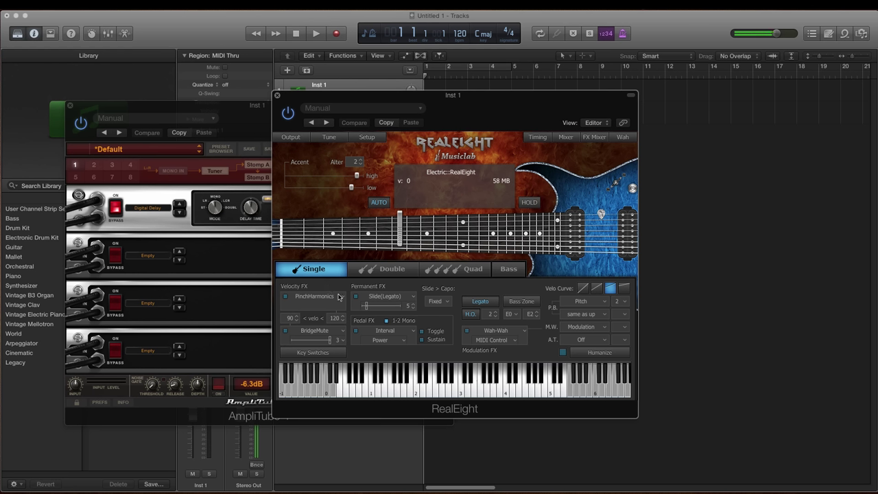
left_click(404, 279)
Raise the AmpliTube 4 window and display its Amp A Mesa Triple Rectifier head
left_click(223, 268)
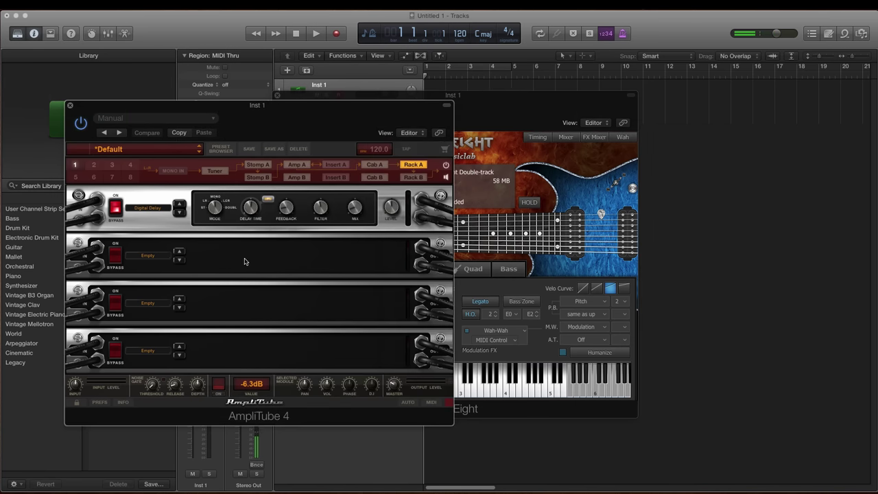
left_click(290, 166)
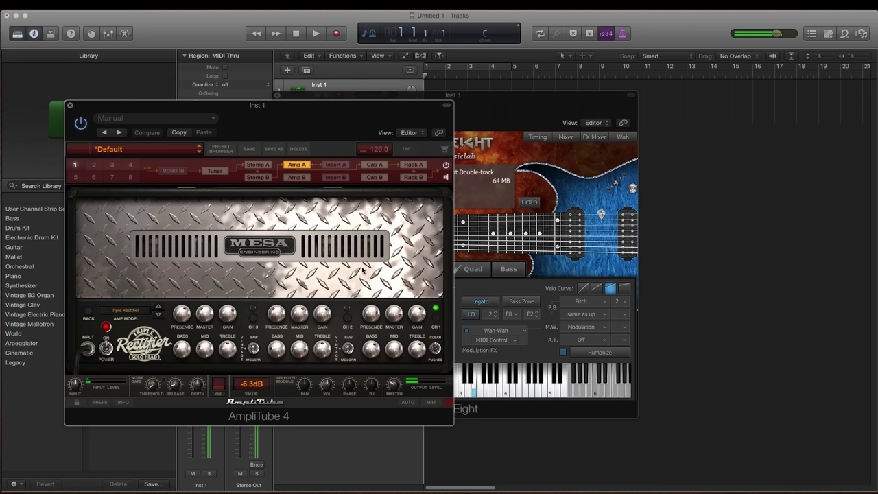
Close AmpliTube 4, then reopen it from the Inst 1 insert slot
left_click(70, 104)
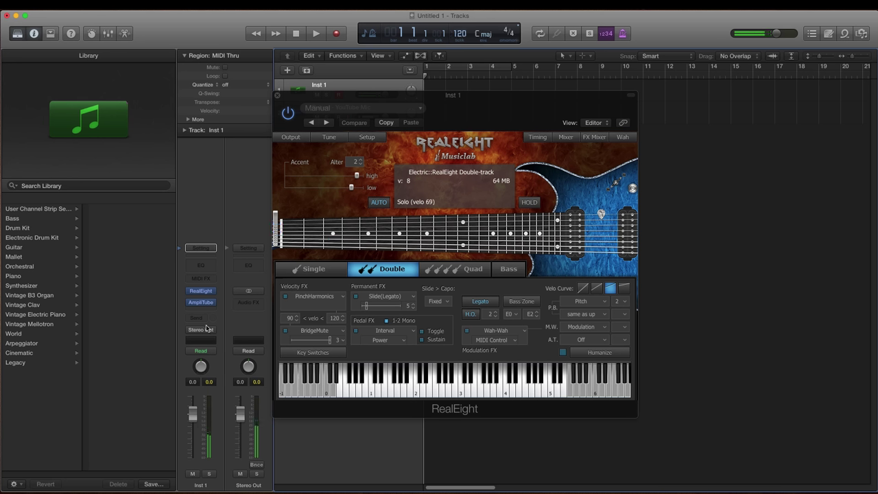
left_click(201, 302)
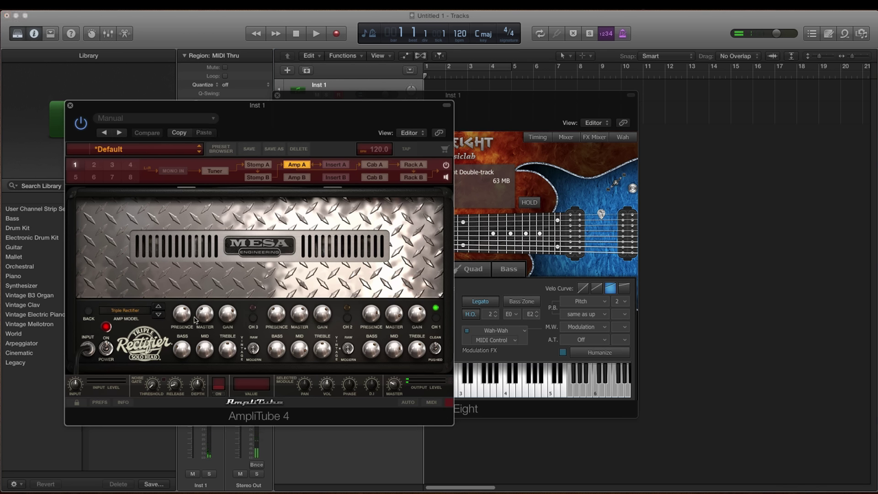
Step AmpliTube's Amp A model down from the Mesa Triple Rectifier to the Orange Dual Terror
left_click(158, 316)
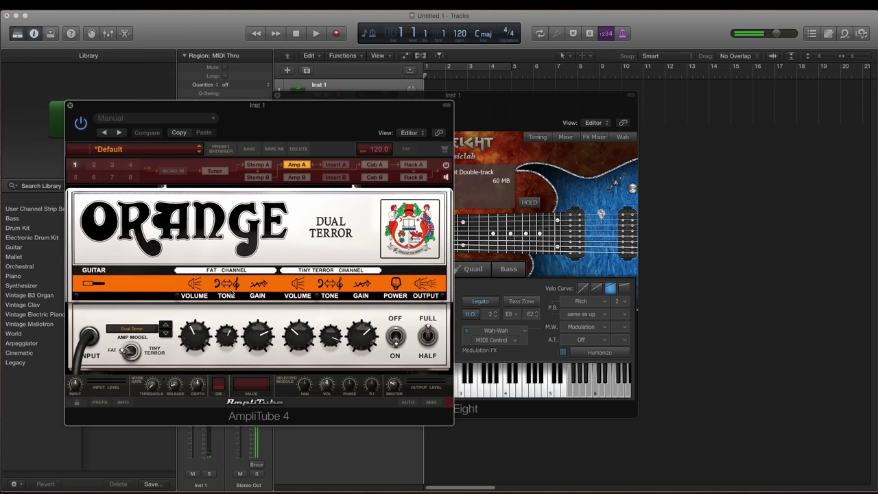
Bring the RealEight Double-track editor in front of AmpliTube
left_click(514, 284)
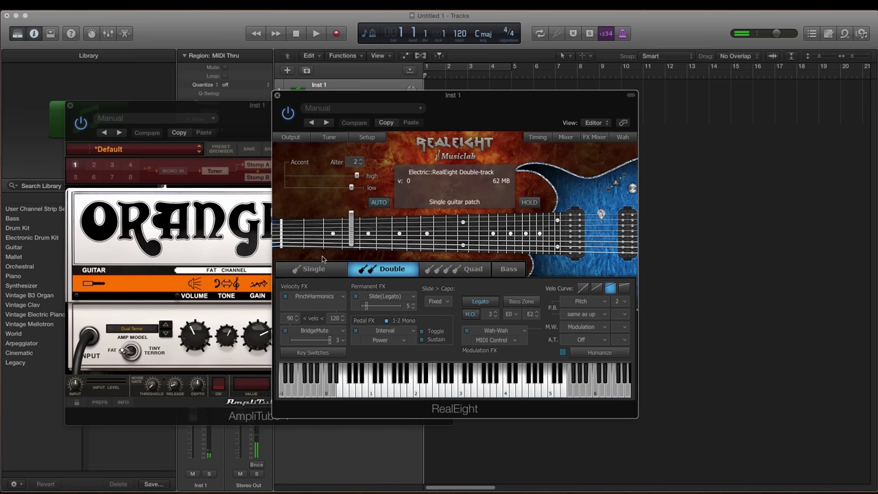
Check the Diode Overdrive pedal in Stomp A, then leave AmpliTube in front showing the Orange Dual Terror
left_click(228, 247)
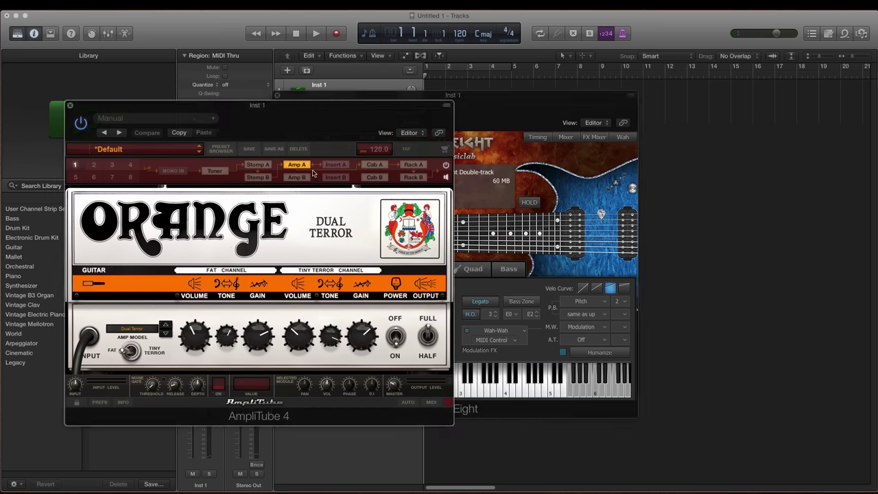
left_click(258, 164)
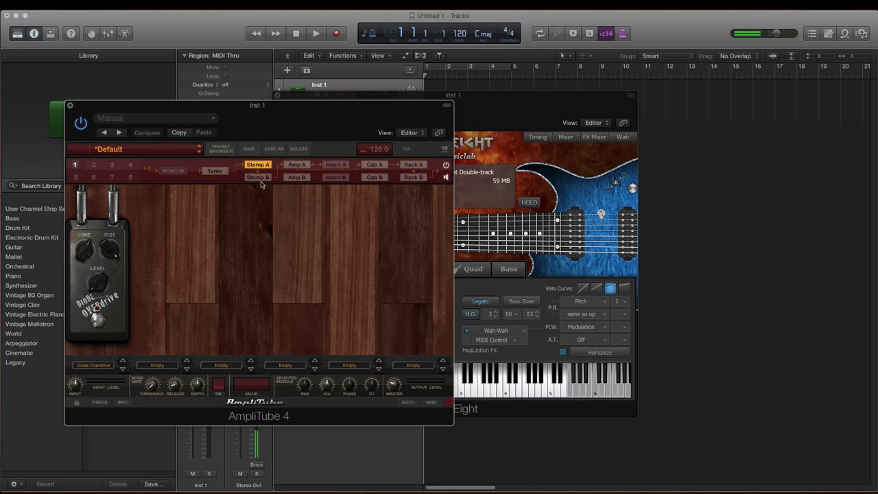
left_click(293, 165)
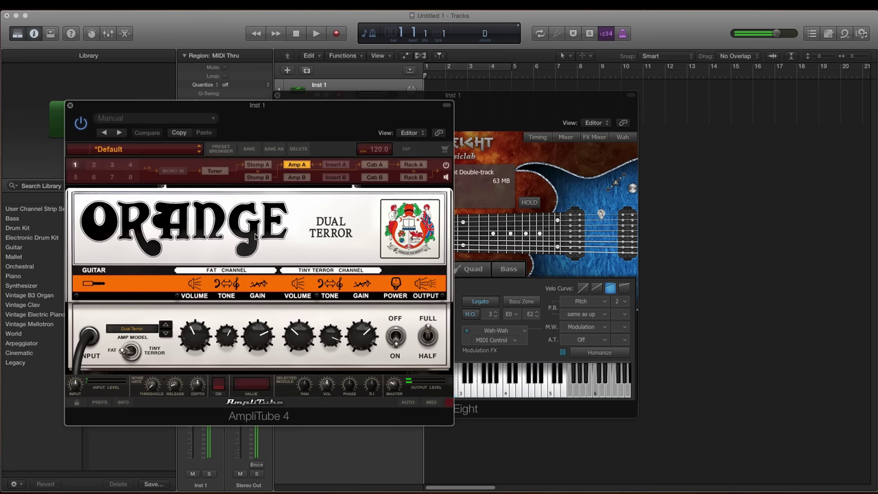
left_click(518, 113)
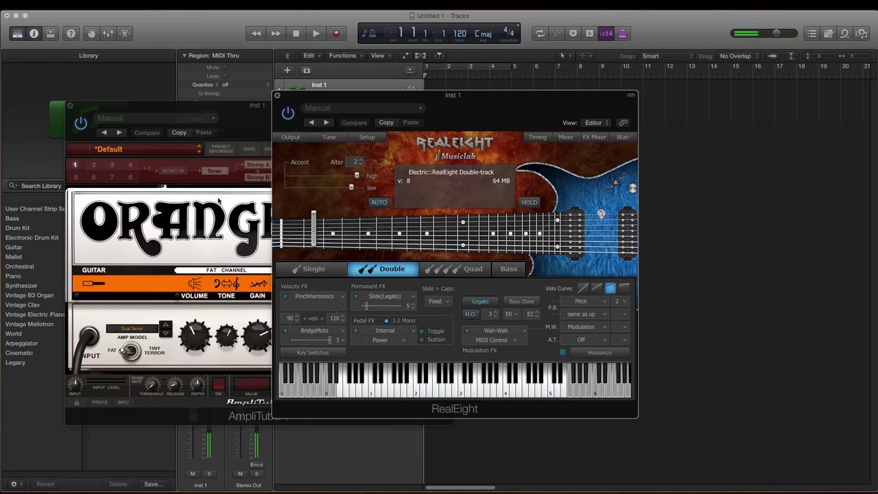
left_click(218, 200)
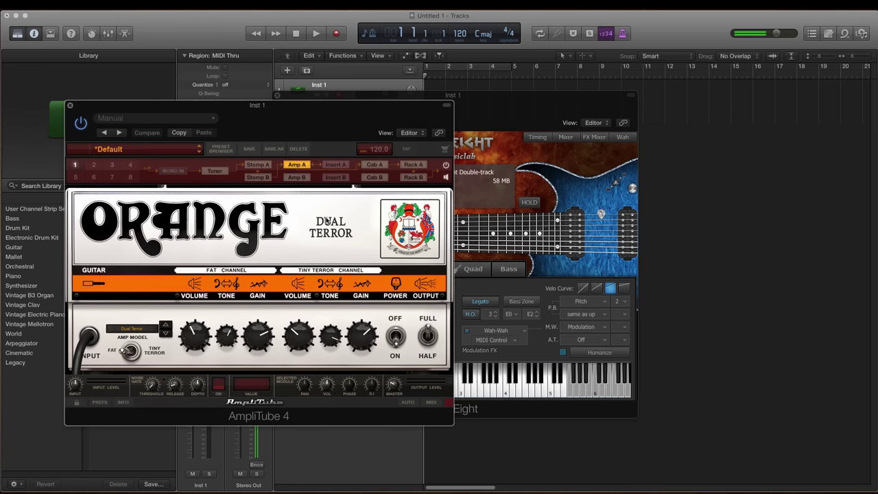
Pick Fender '65 Twin Reverb from the amp list, then step to the '65 Deluxe Reverb
left_click(135, 330)
mouse_move(175, 339)
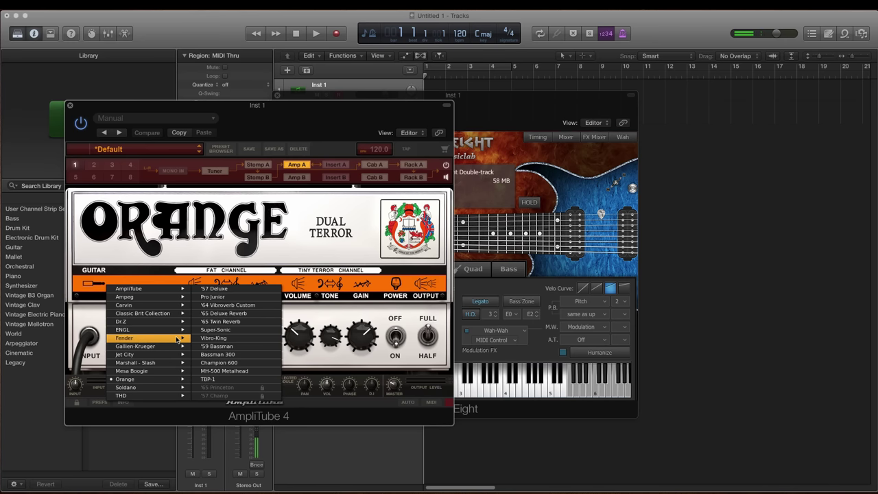
left_click(245, 322)
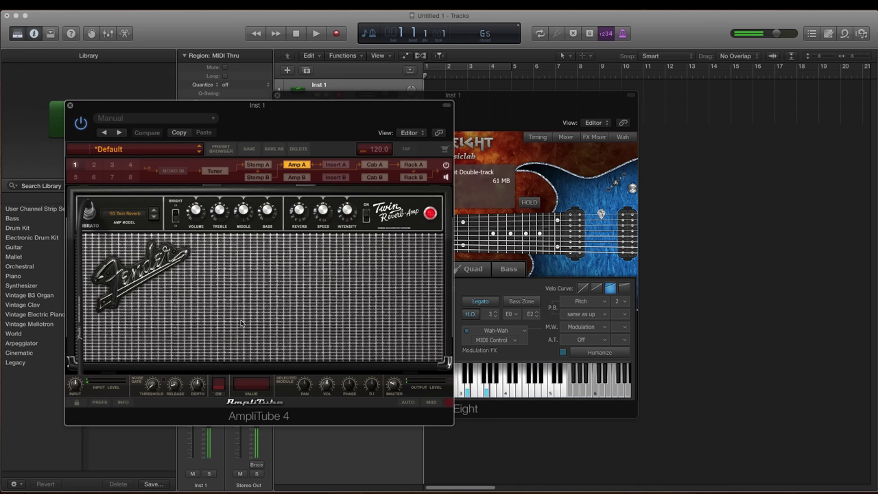
left_click(154, 214)
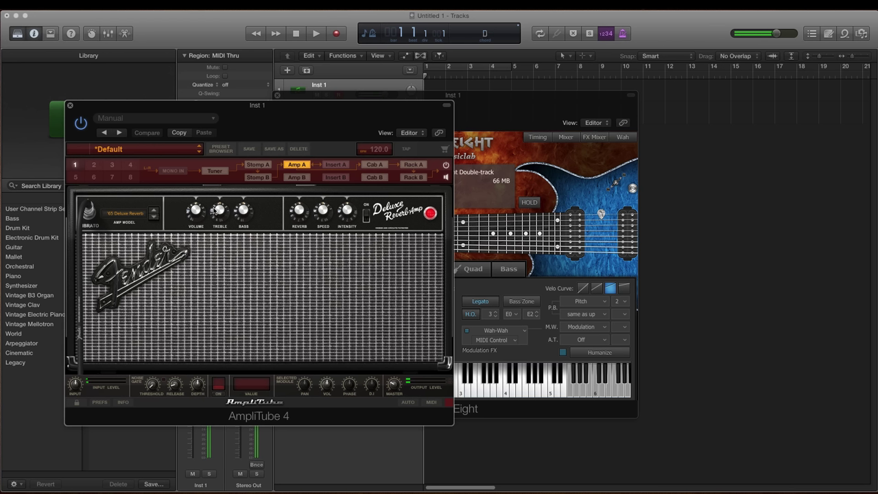
Turn the Deluxe Reverb's Treble knob up to 5.8
left_click_drag(215, 212, 217, 196)
Switch RealEight to Quad four-guitar mode with Bass tuning turned on
left_click(608, 354)
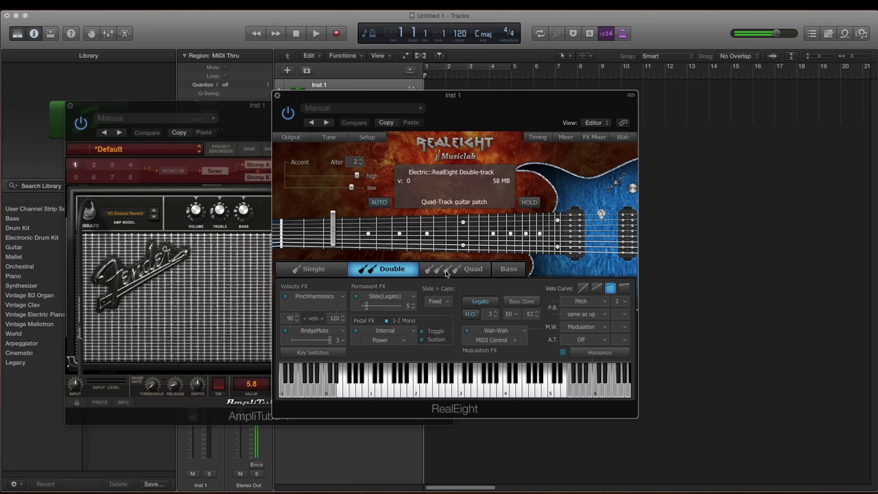
left_click(478, 270)
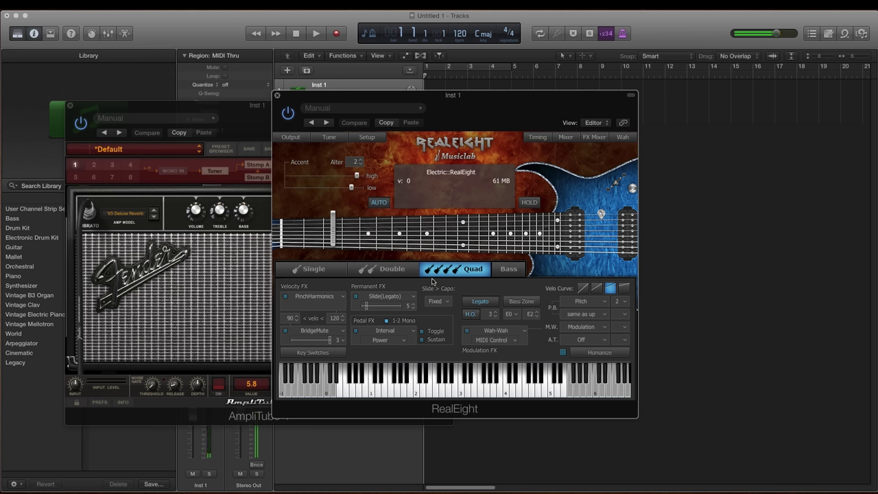
left_click(503, 270)
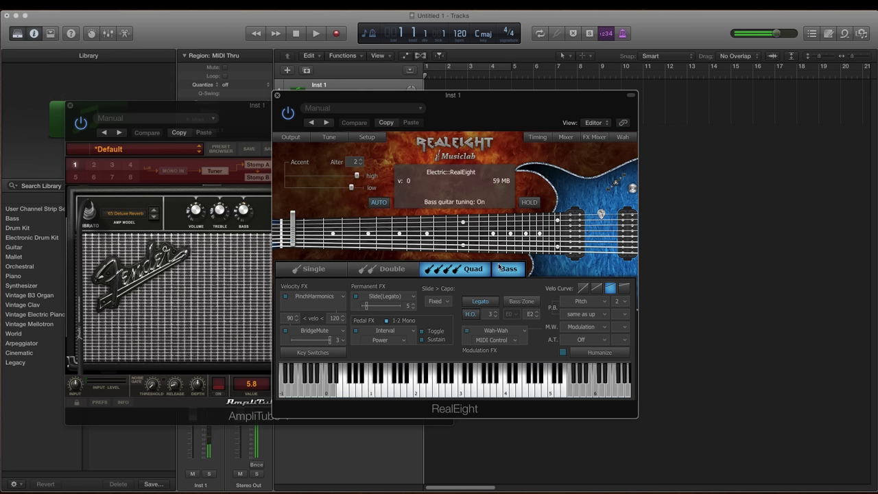
Set RealEight to its Single guitar mode, leaving Quad and bass tuning inactive
left_click(301, 270)
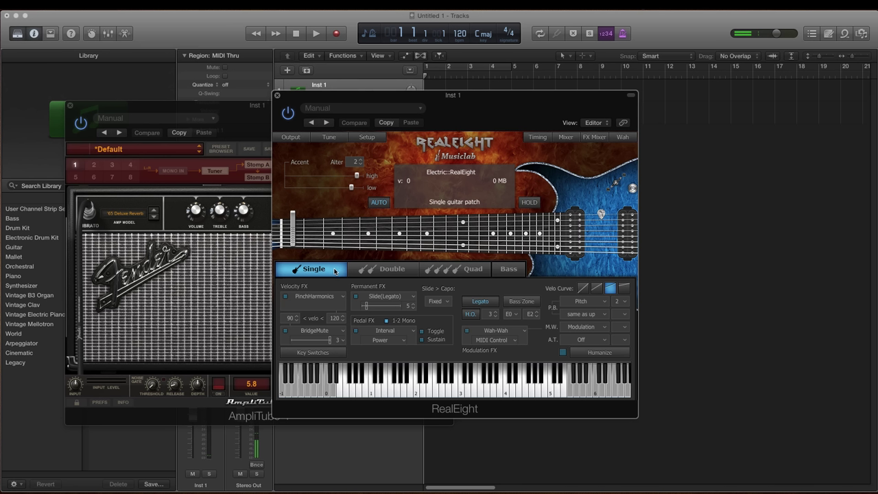